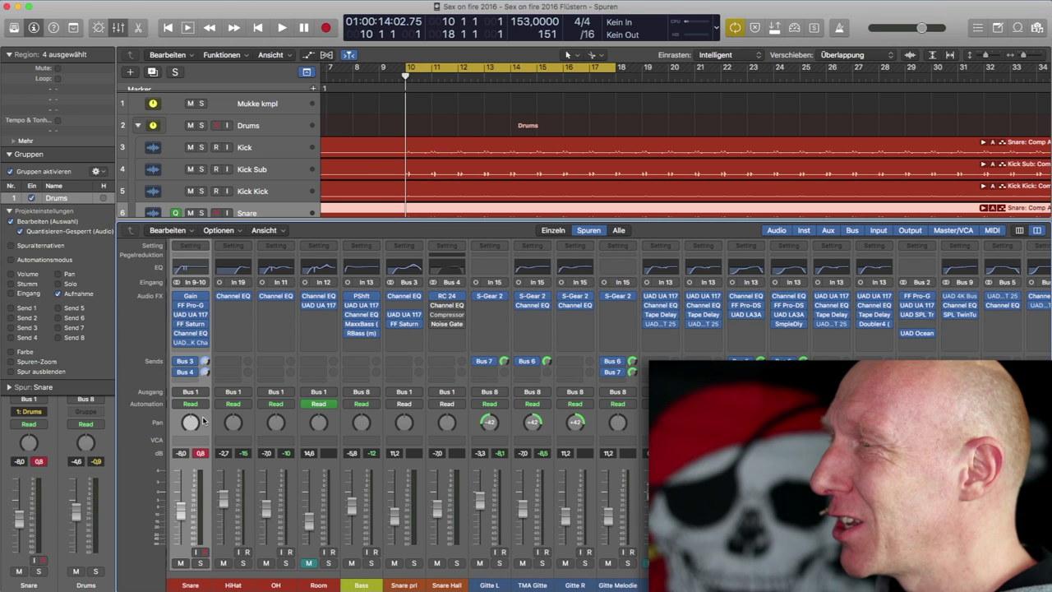
Listen to the full mix from bar 10 and solo the Snare channel.
key(space)
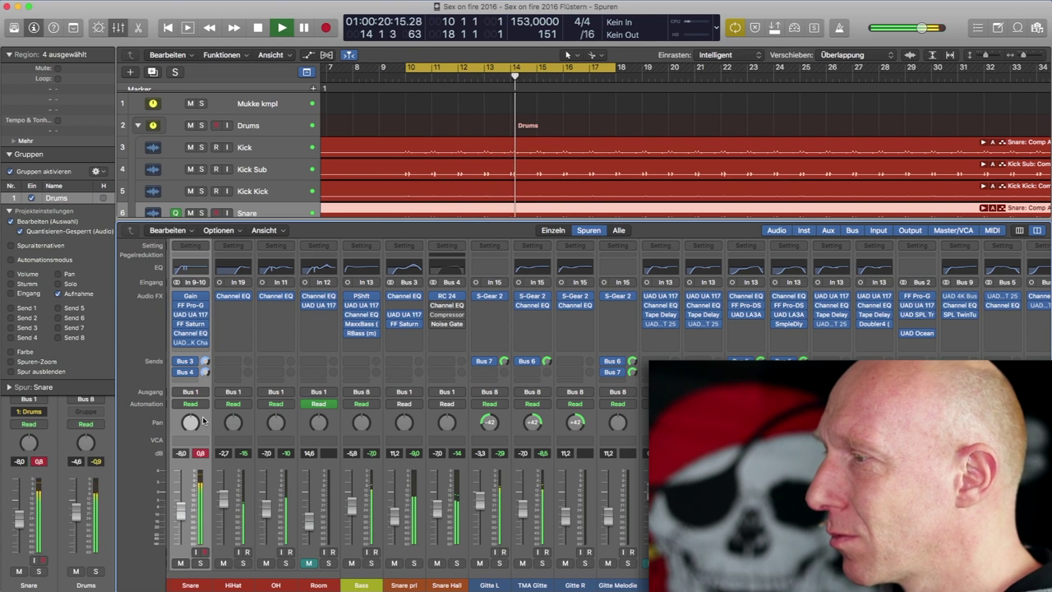
key(space)
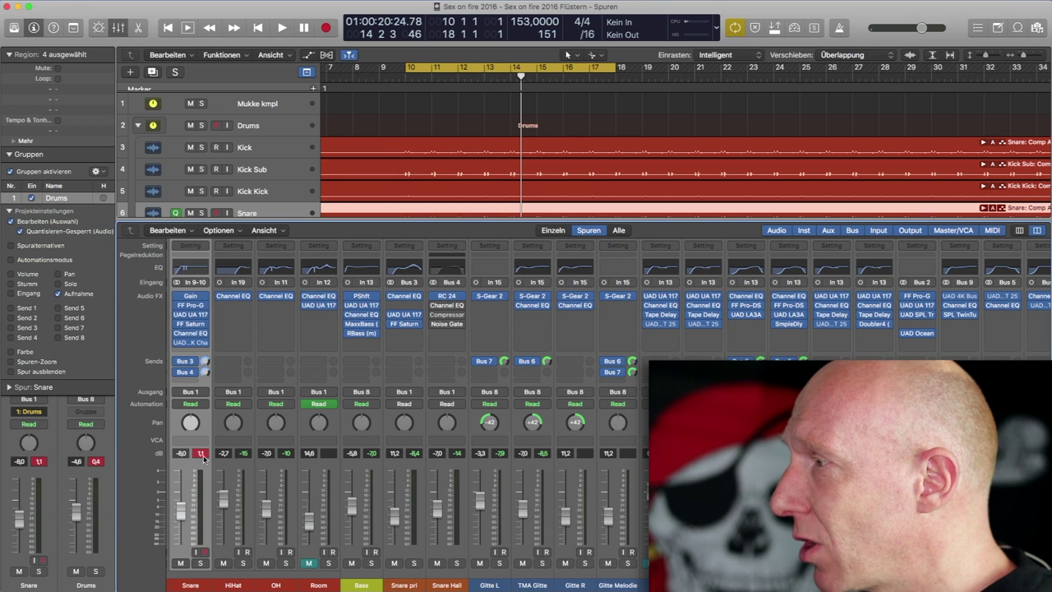
click(200, 563)
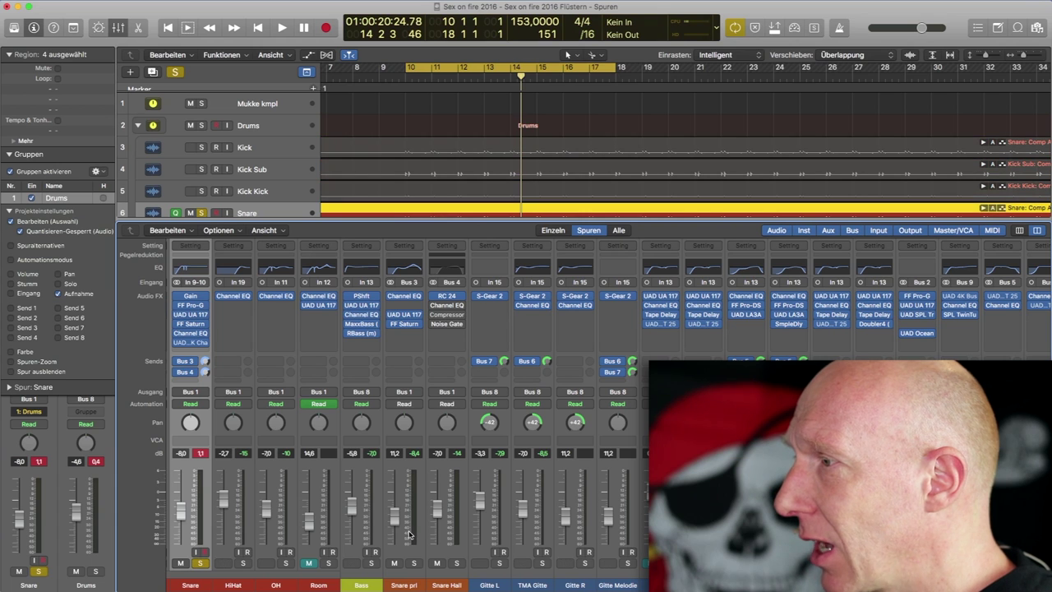
Open the RC 24 reverb on the Snare Hall channel and listen to the soloed snare with it.
click(446, 297)
drag(567, 114, 322, 131)
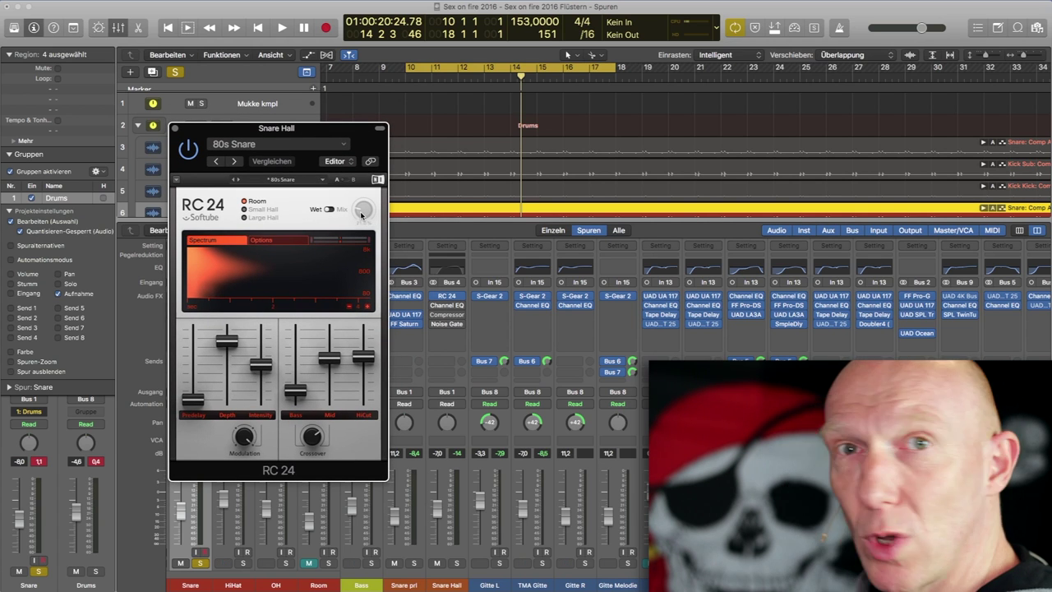
key(space)
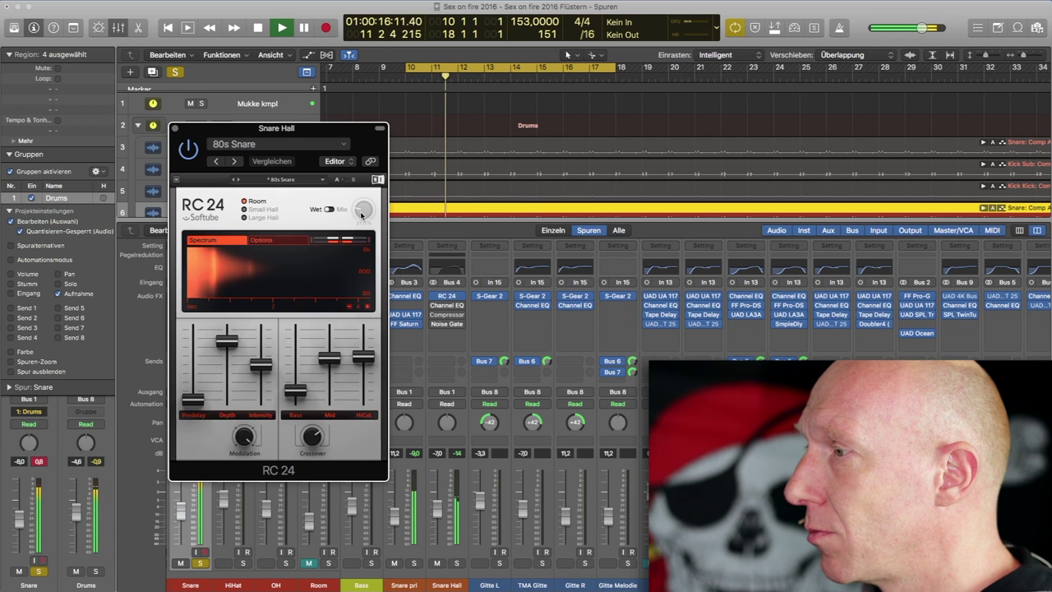
key(space)
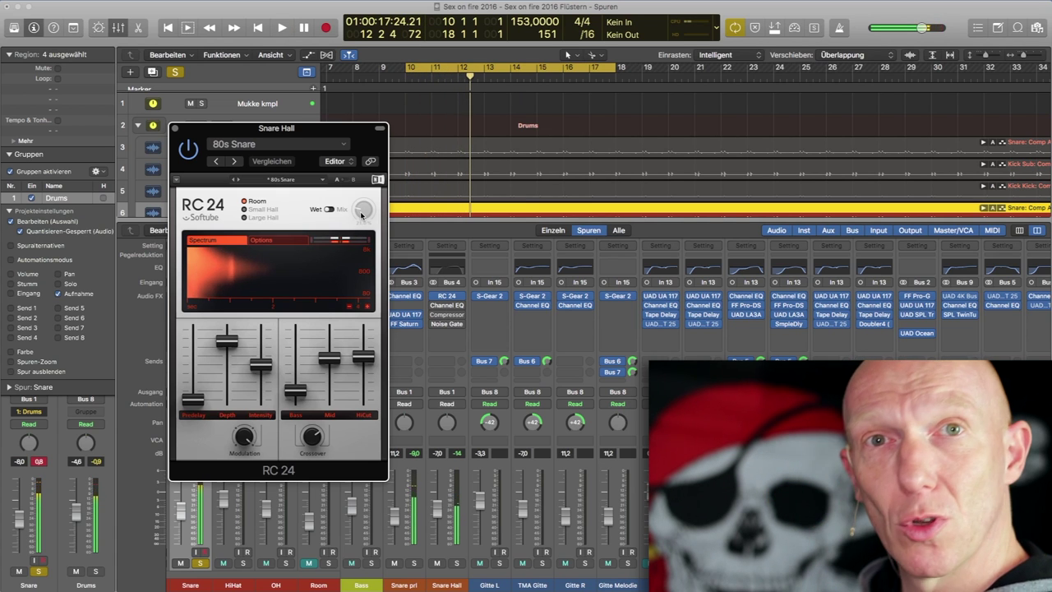
Raise the Snare Hall channel level to 0 dB, listen to the louder reverb, and close the RC 24 window.
double_click(437, 453)
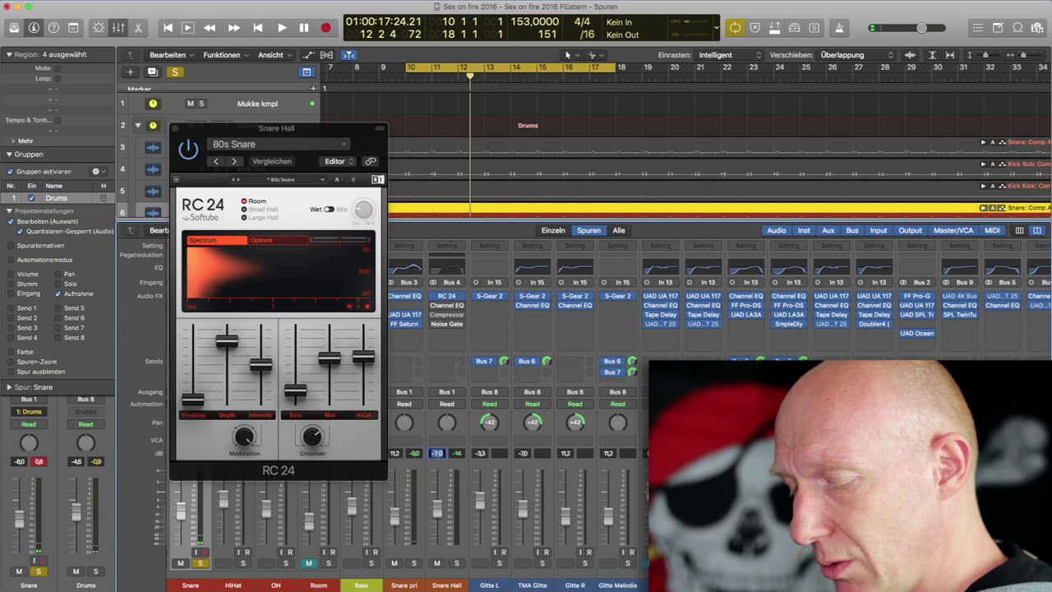
text(0)
key(Return)
key(space)
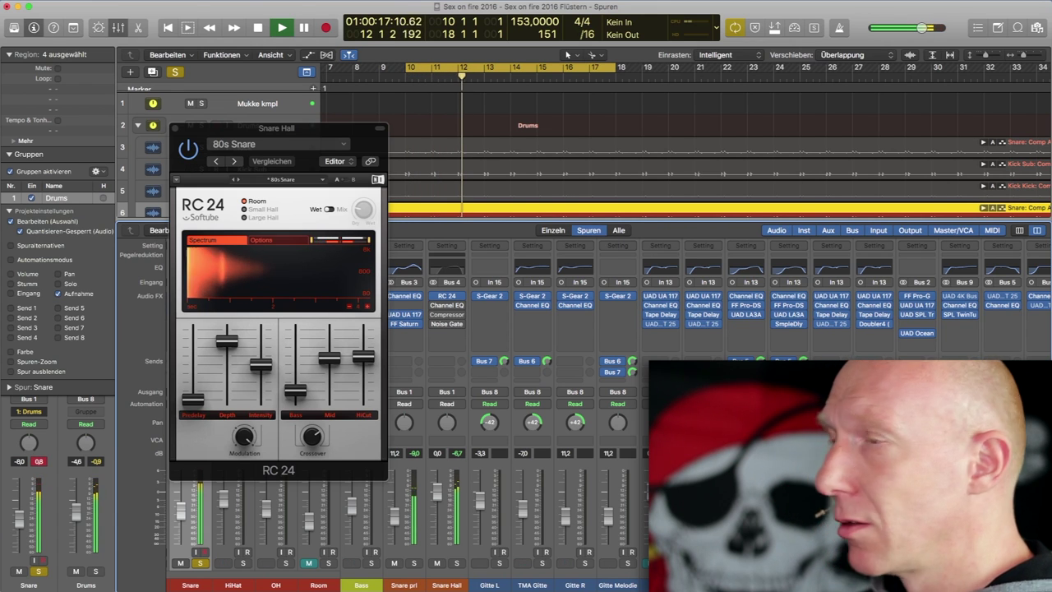
key(space)
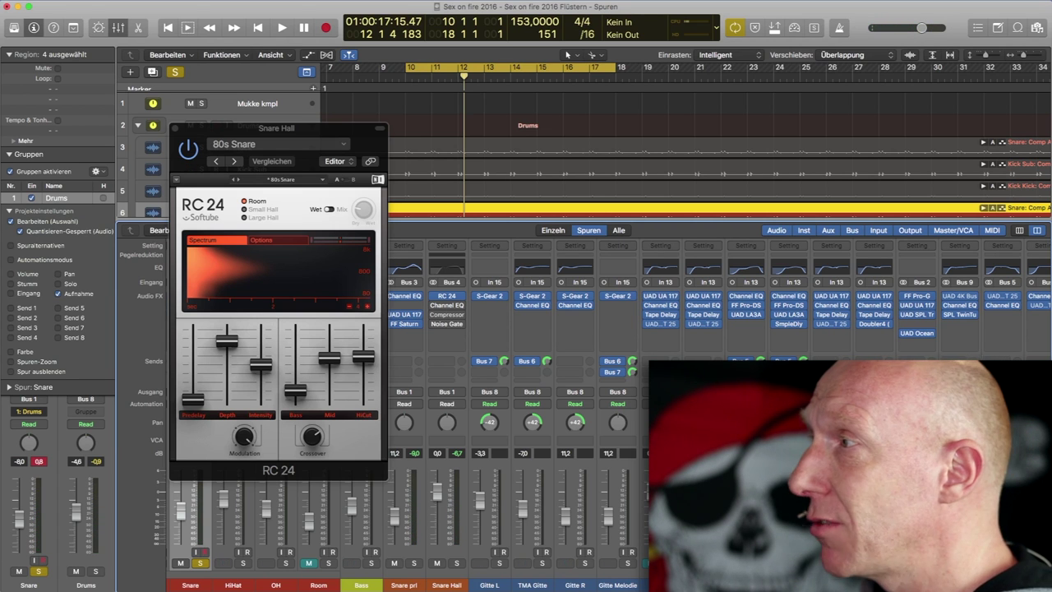
click(175, 130)
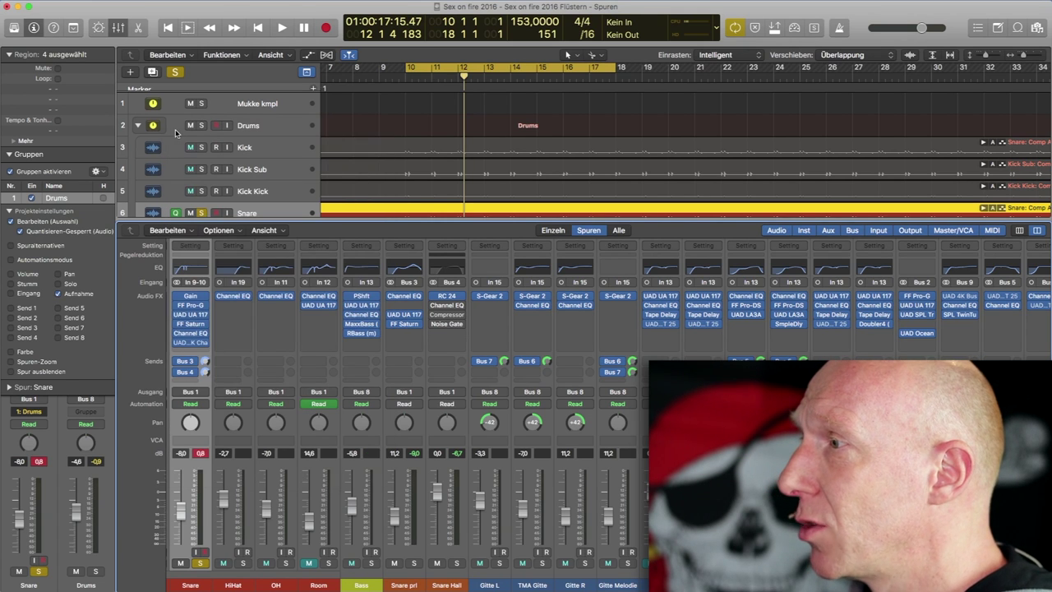
Enable the Channel EQ on the Snare Hall channel while playing from bar 10, and close its window after listening.
click(446, 307)
drag(197, 1, 403, 148)
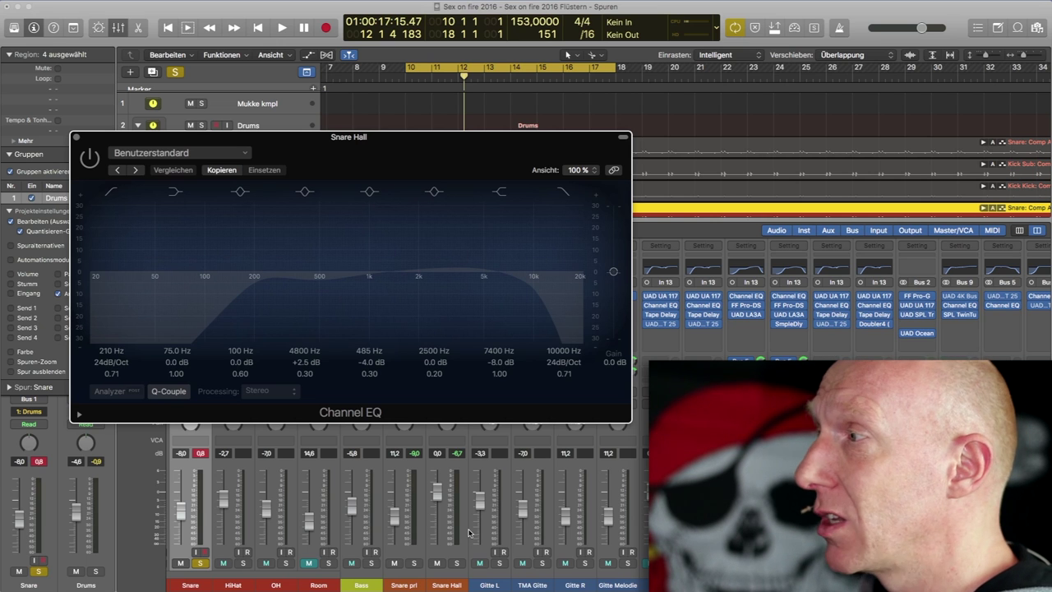
key(Return)
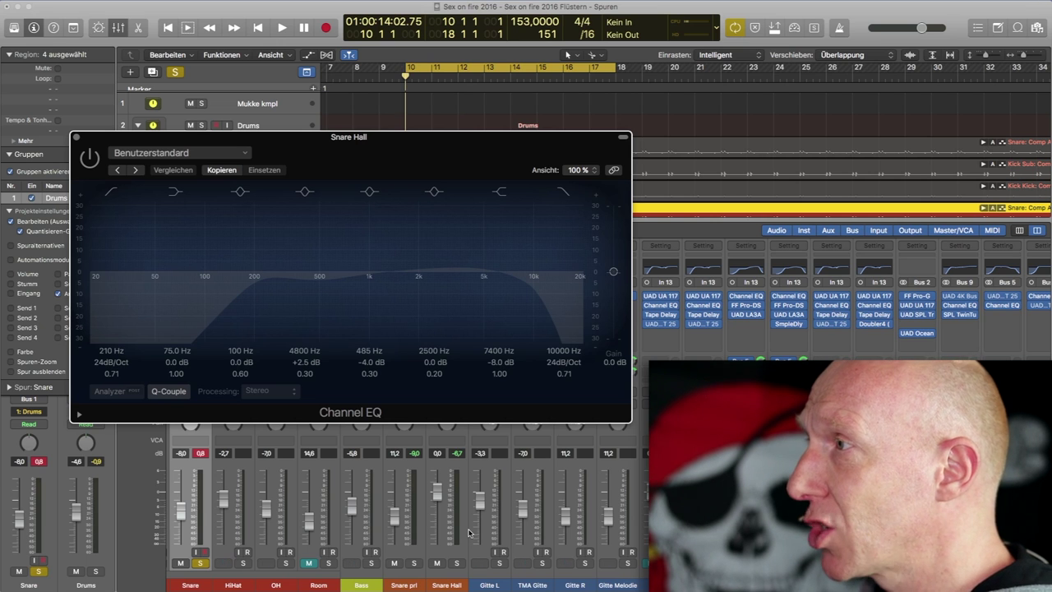
key(space)
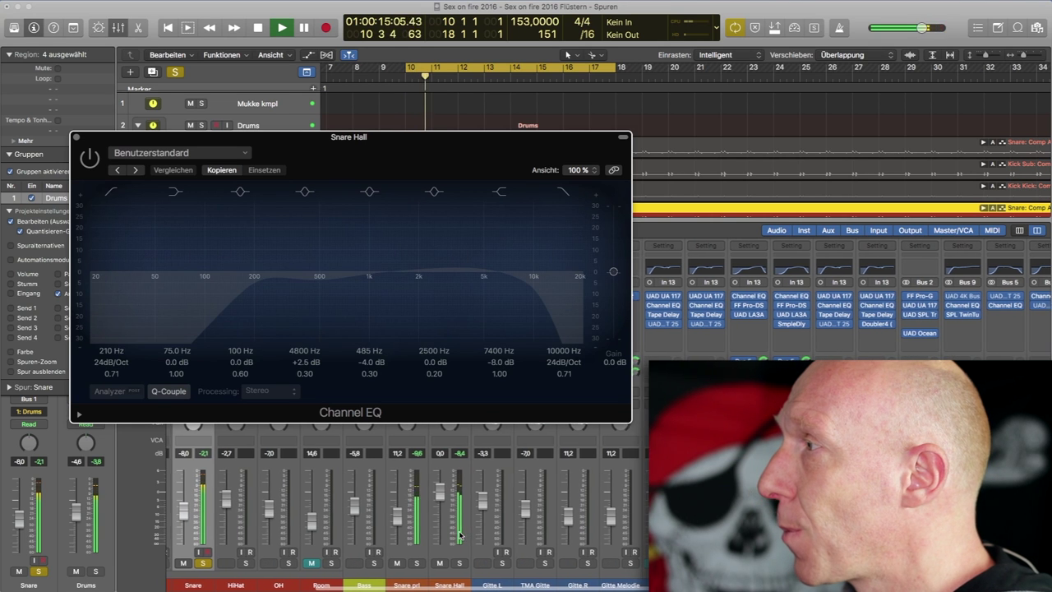
click(92, 165)
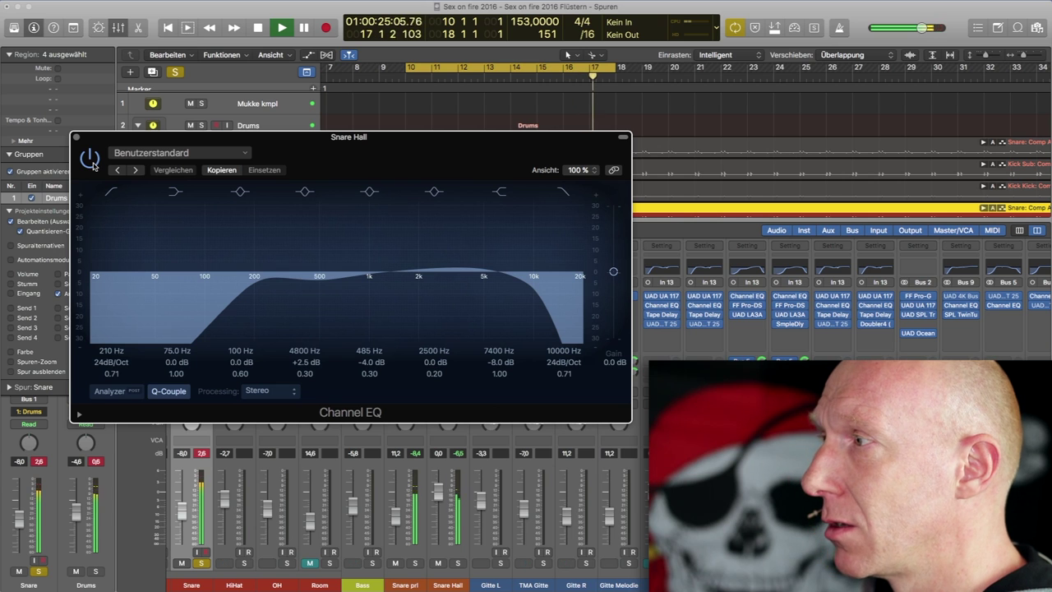
key(space)
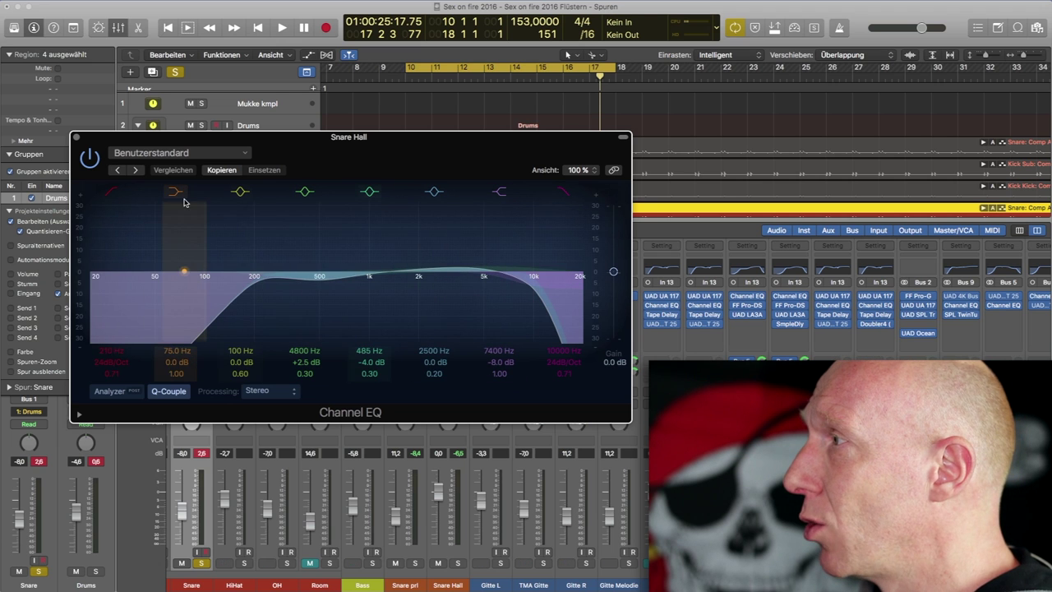
click(77, 140)
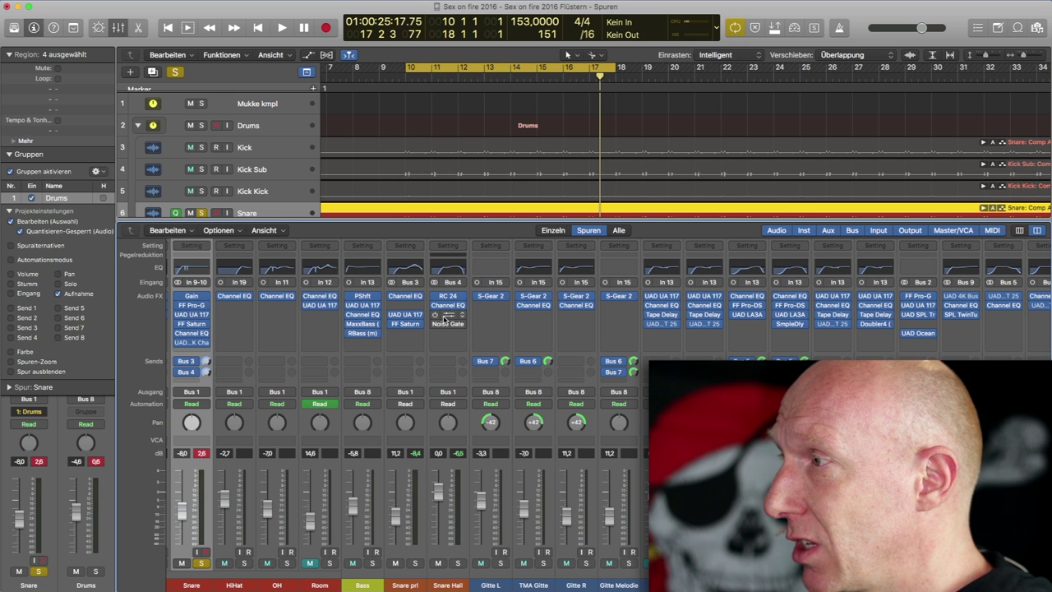
Enable the Compressor on the Snare Hall channel, listen to its effect on the reverb, and close its window.
click(445, 319)
drag(320, 121, 301, 104)
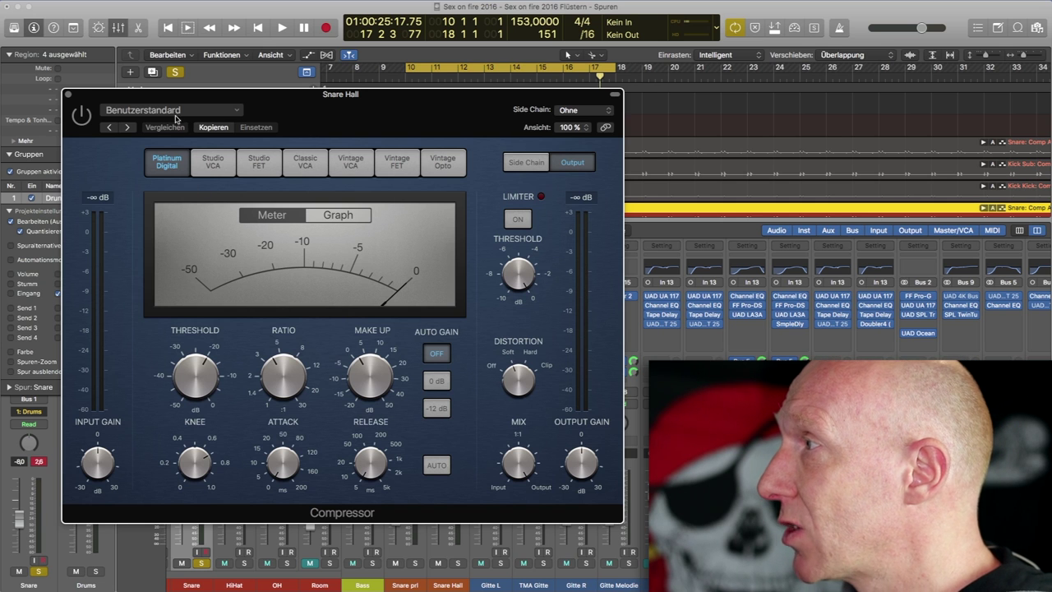
drag(174, 101, 185, 105)
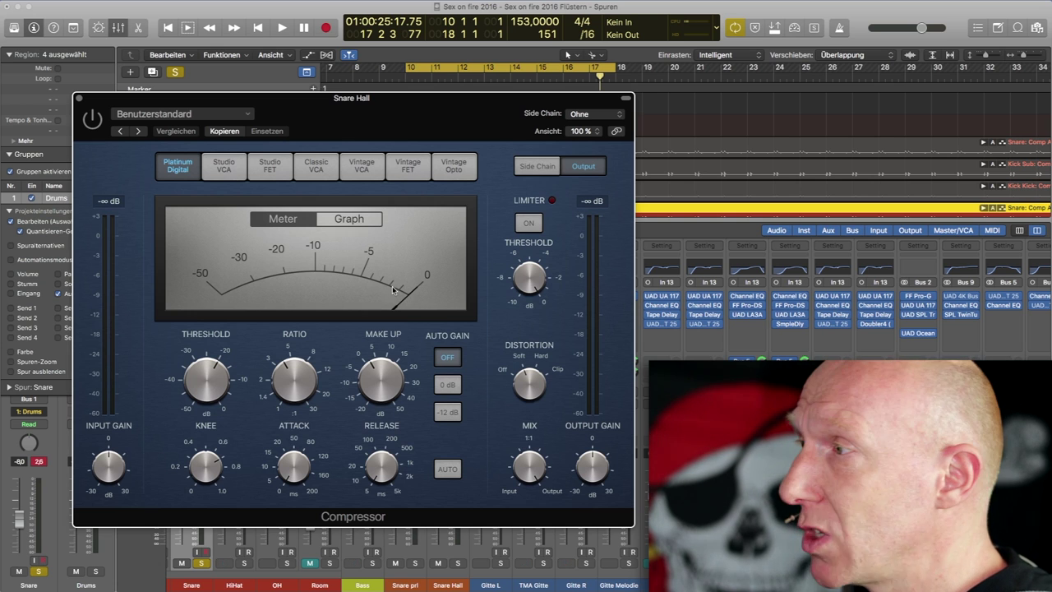
mouse_move(381, 359)
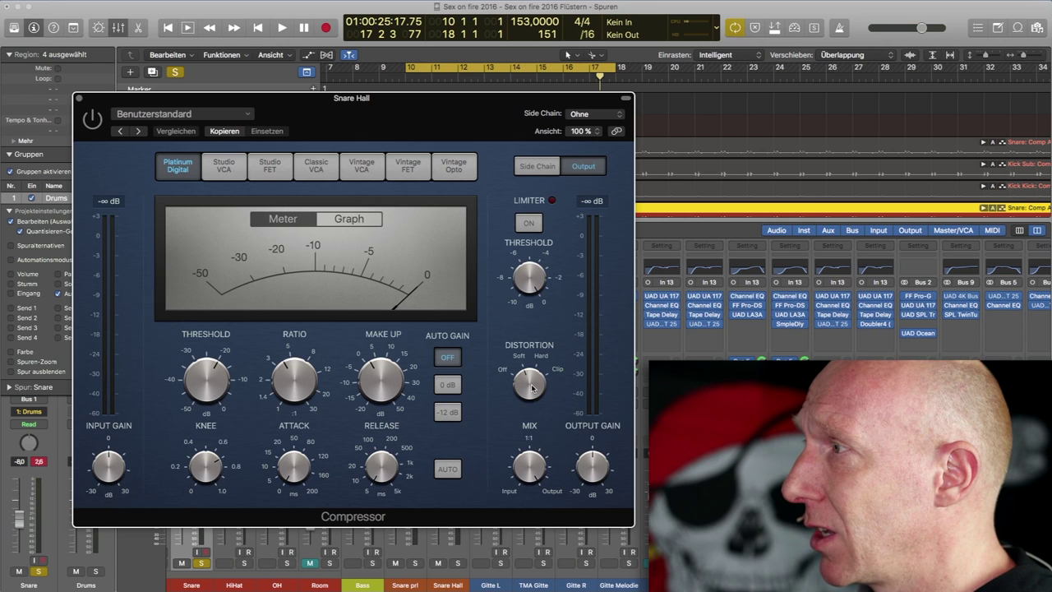
key(space)
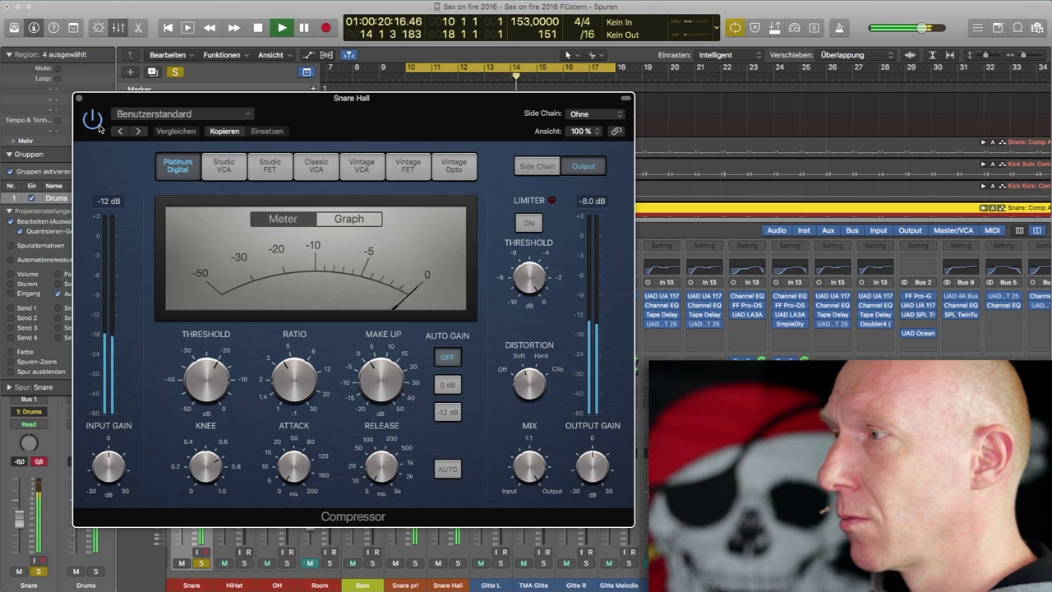
key(space)
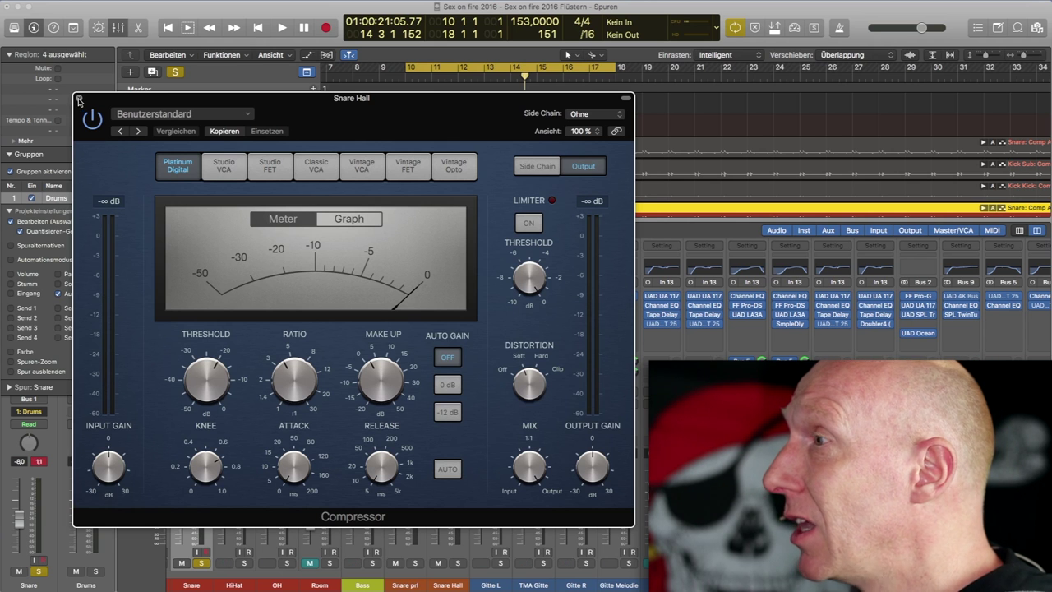
click(79, 99)
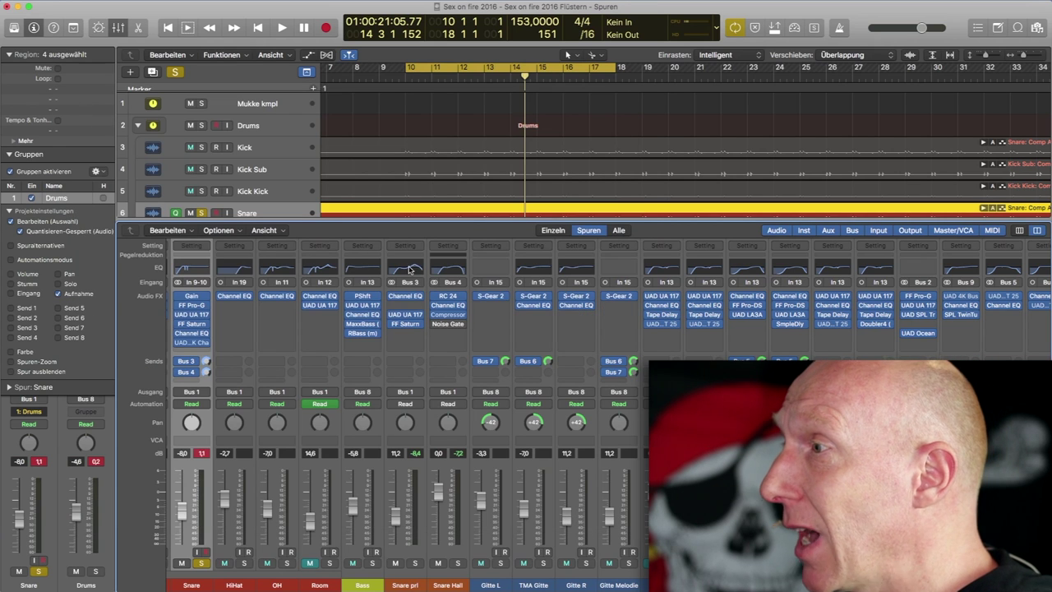
Enable the Noise Gate on the Snare Hall channel during playback, and close its window after listening.
click(449, 325)
drag(309, 84, 409, 235)
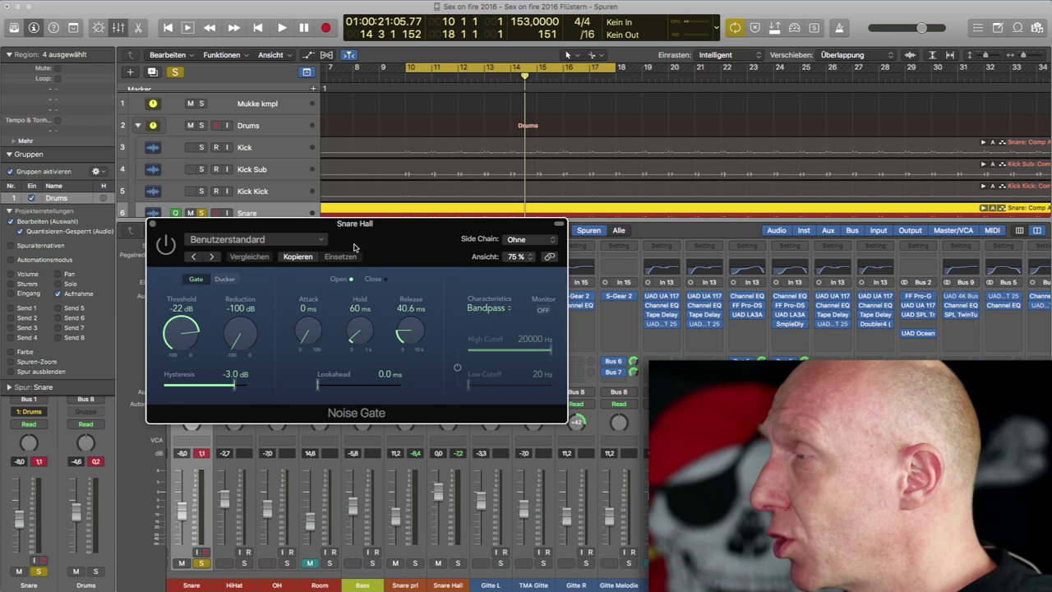
key(space)
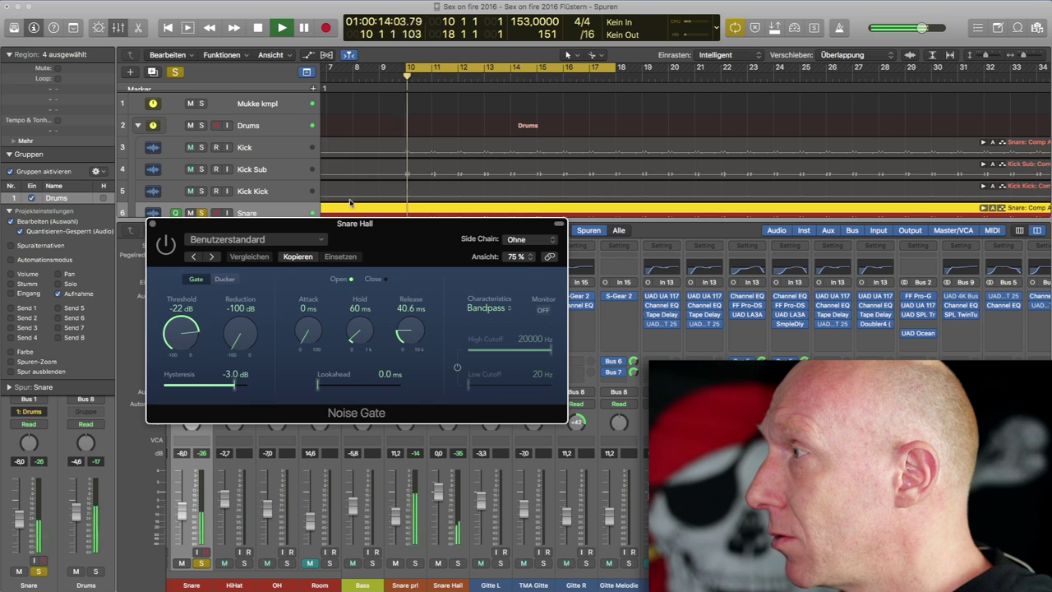
scroll(357, 201, left, 1)
click(165, 250)
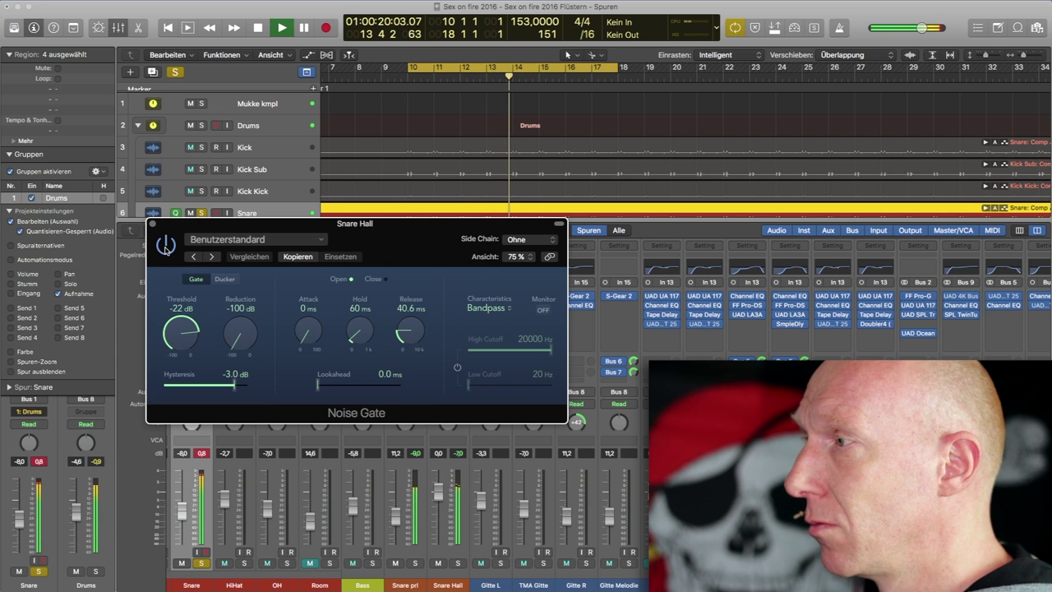
key(space)
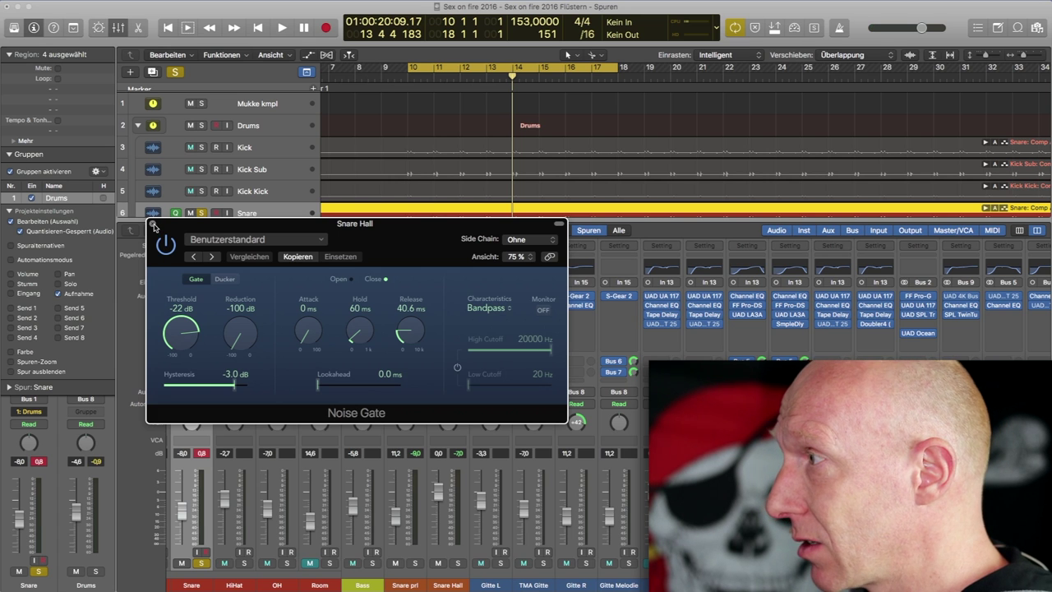
click(152, 225)
Play the processed snare from bar 10 and clear the solo to hear it in the full mix.
key(Return)
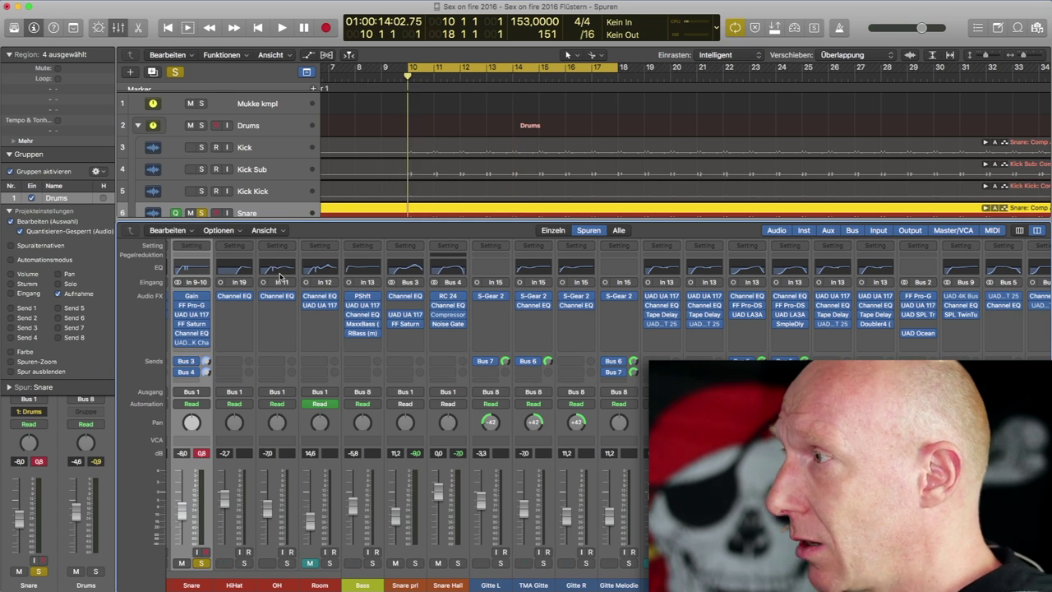
key(space)
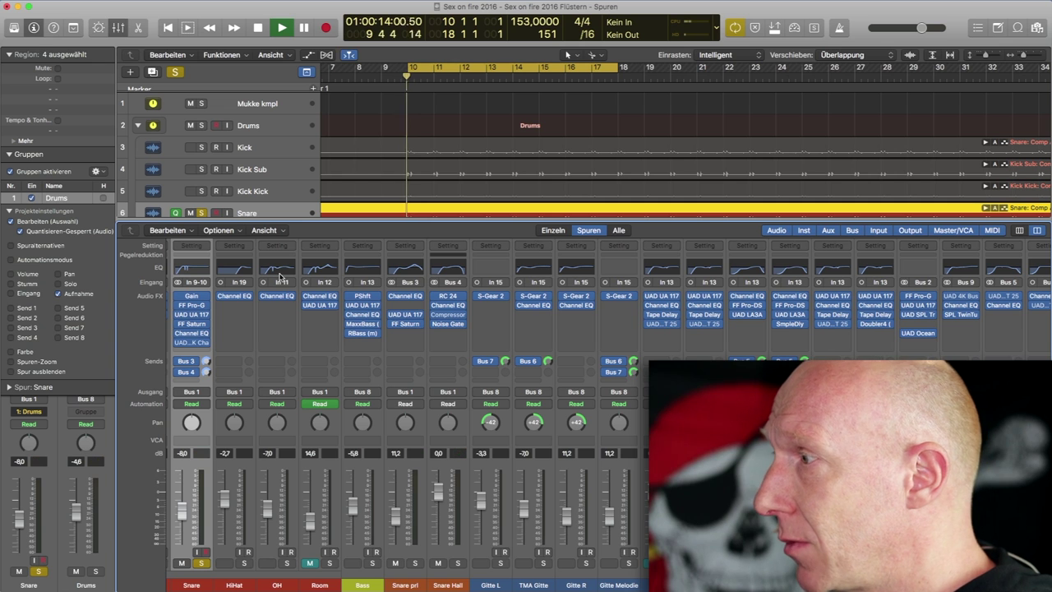
click(178, 74)
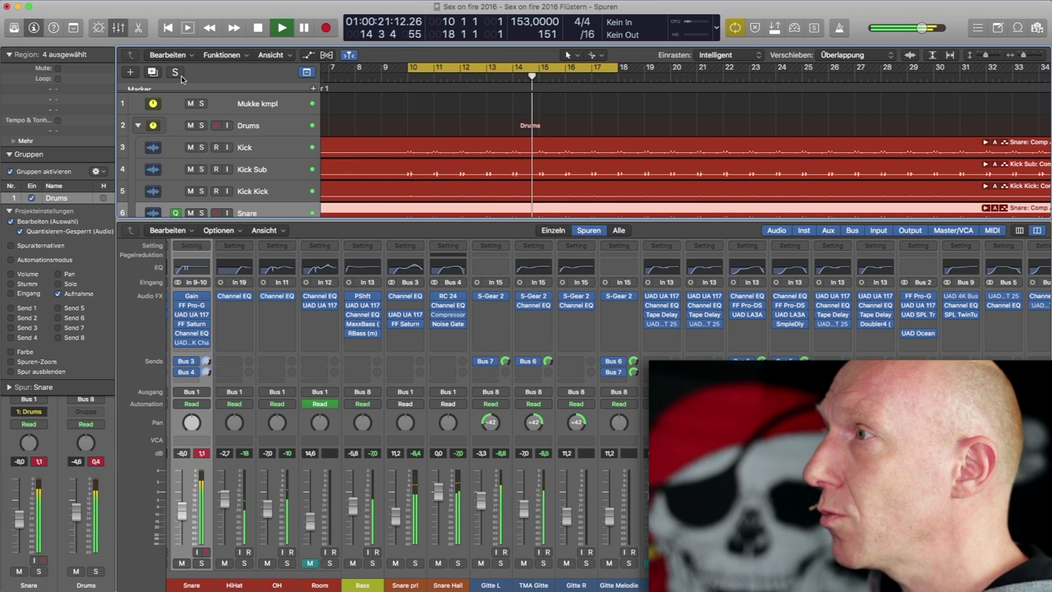
key(space)
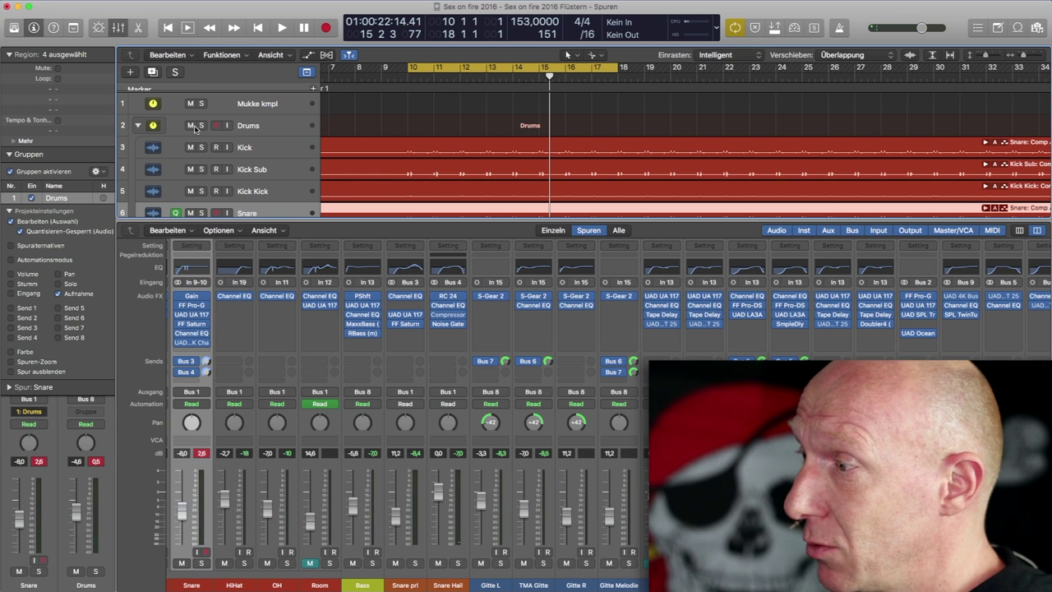
Set the Snare Hall channel level to -7 dB and listen to the full mix from bar 10.
double_click(438, 454)
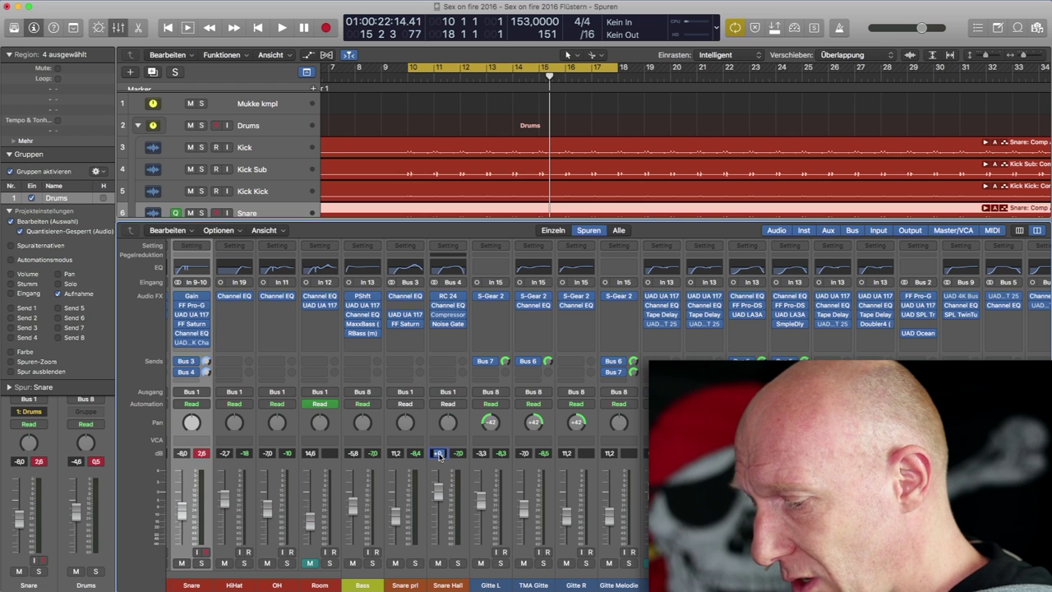
text(-7)
key(Return)
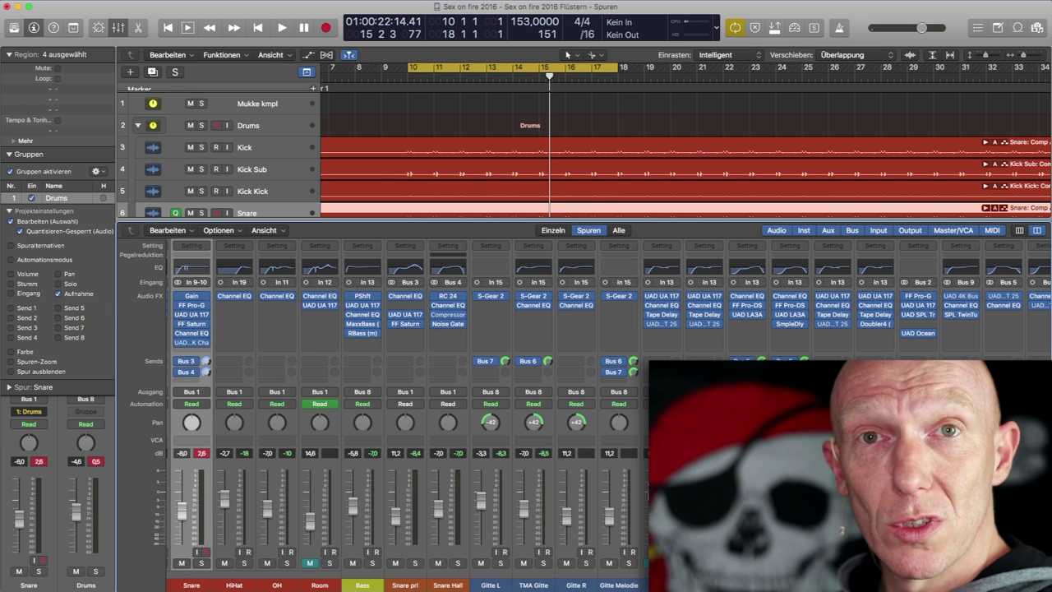
key(Return)
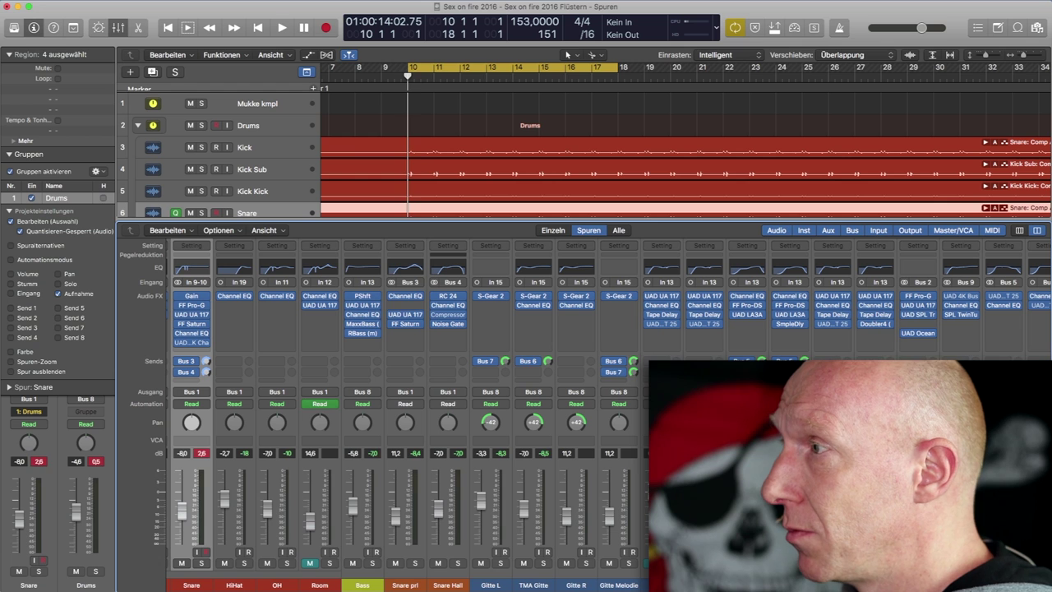
key(space)
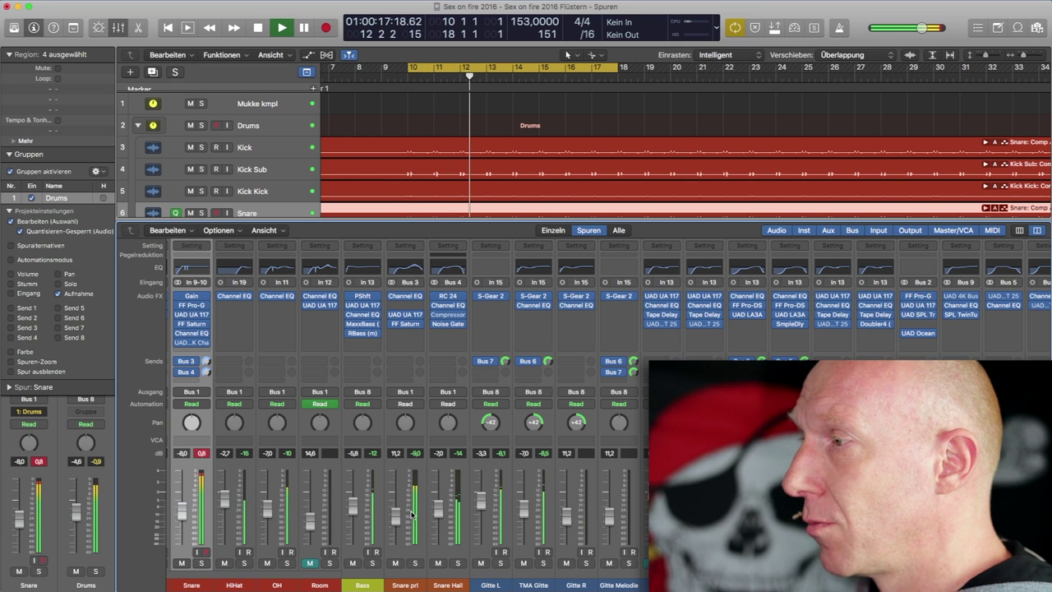
key(space)
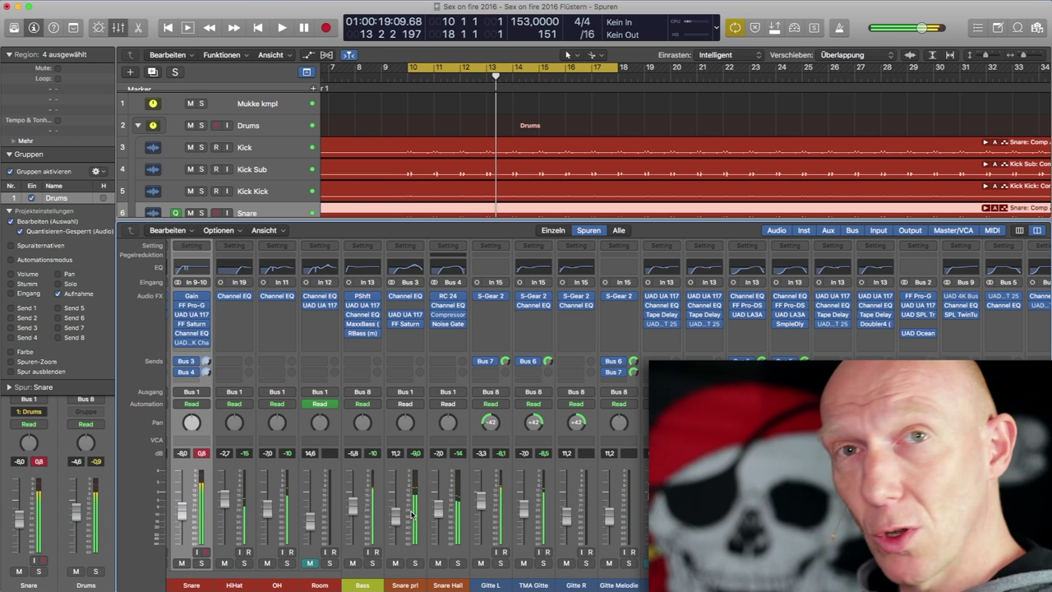